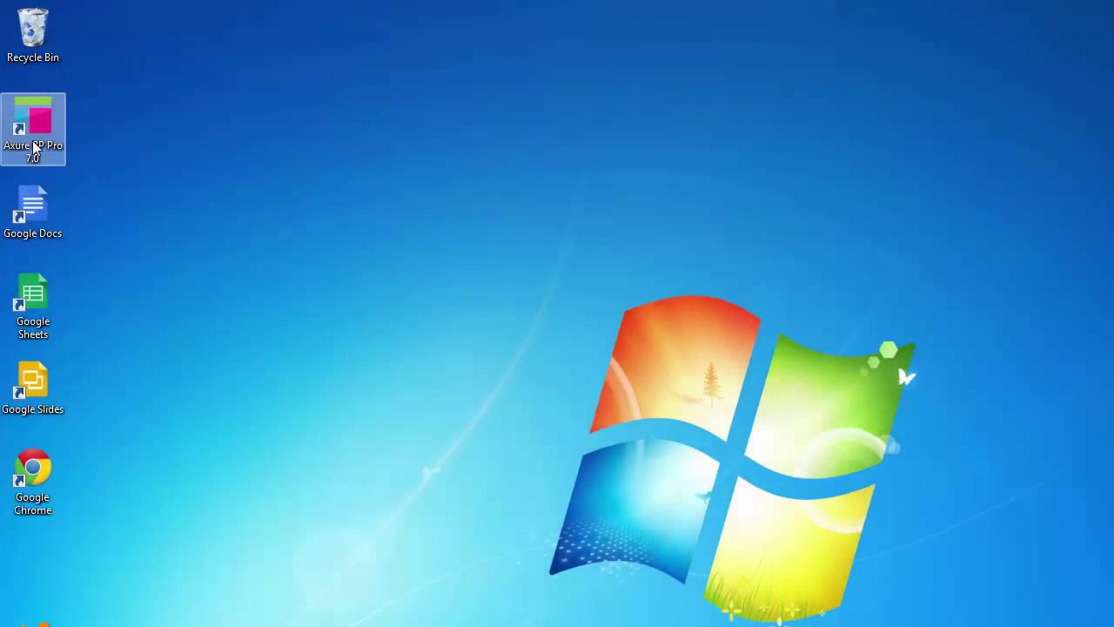
- Launch Axure RP Pro 7.0 from its desktop shortcut so the welcome screen appears
{"action": "double_click", "coordinate": [32, 129]}
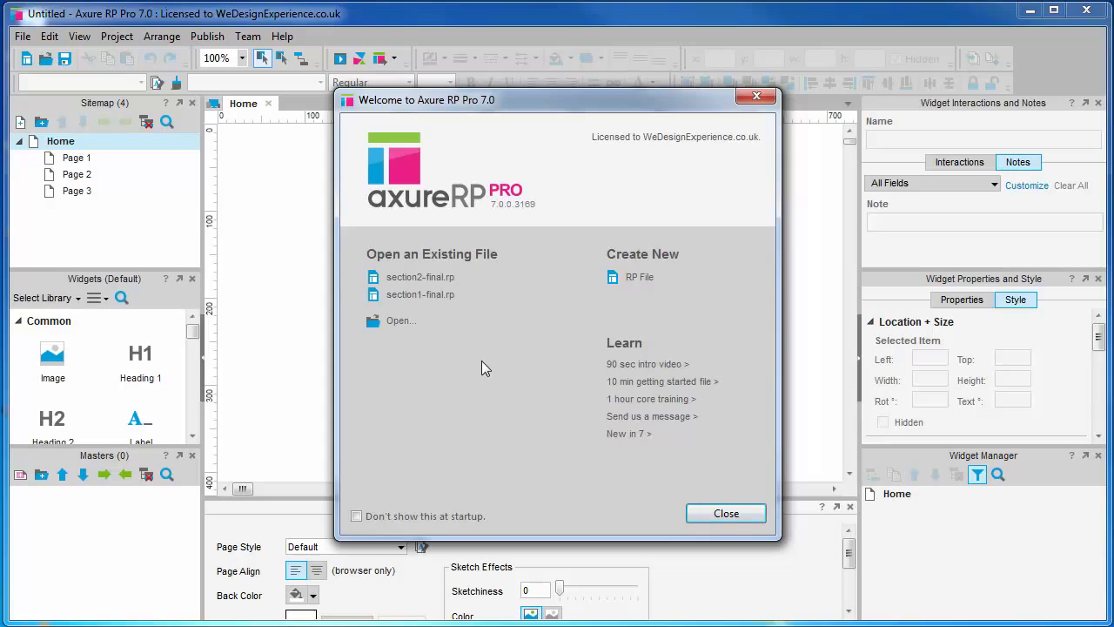
- Create a new blank RP File from the Welcome dialog, revealing the empty Home page workspace
{"action": "left_click", "coordinate": [644, 279]}
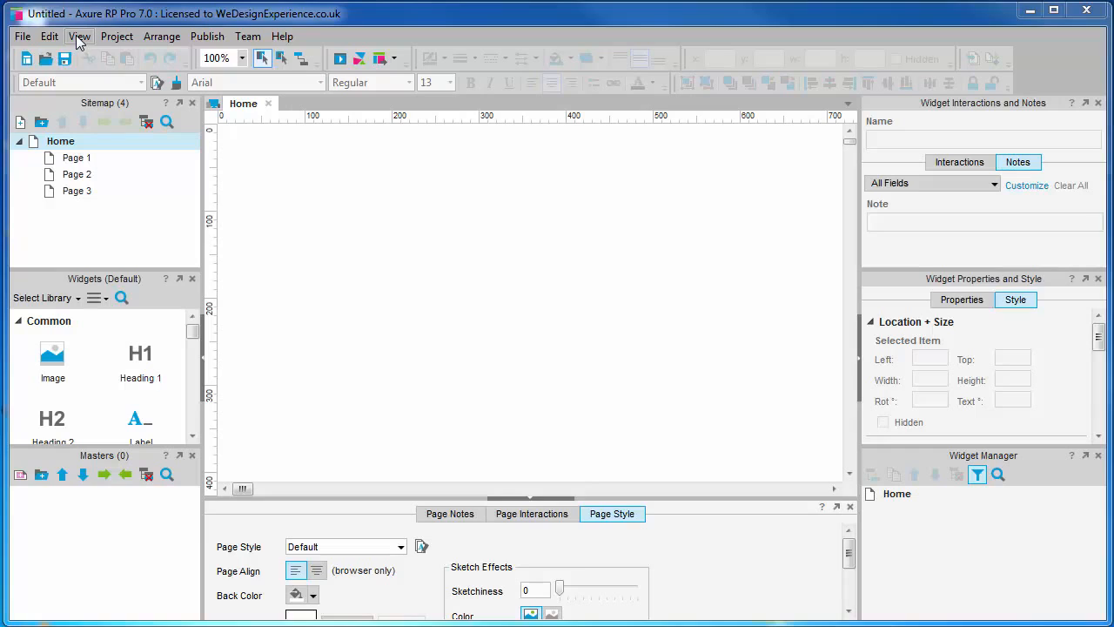
{"action": "right_click", "coordinate": [141, 54]}
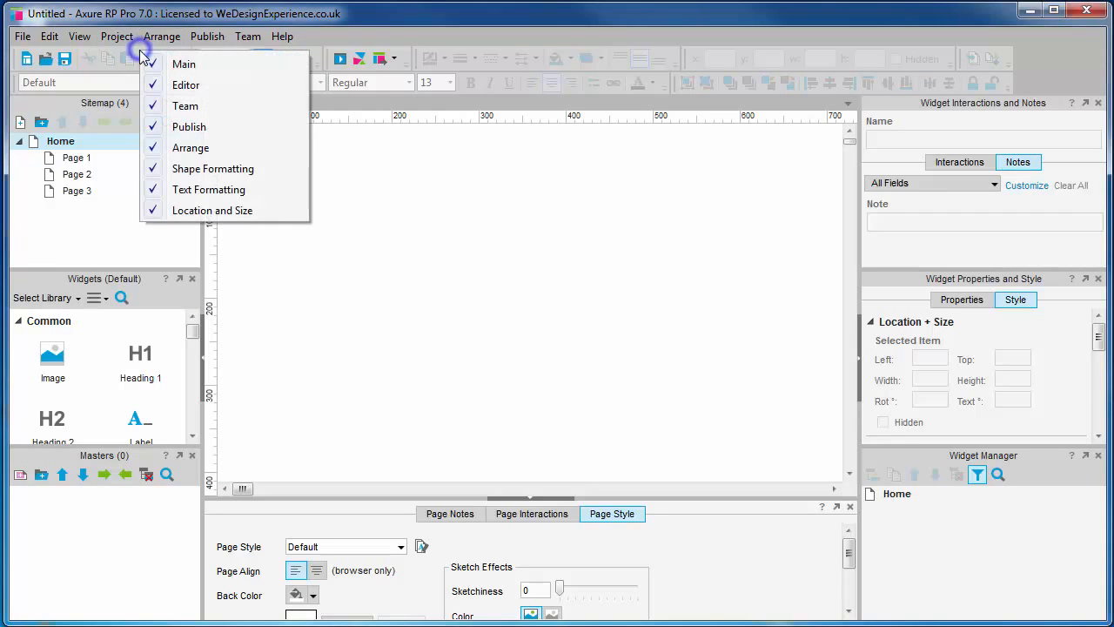
{"action": "left_click", "coordinate": [184, 63]}
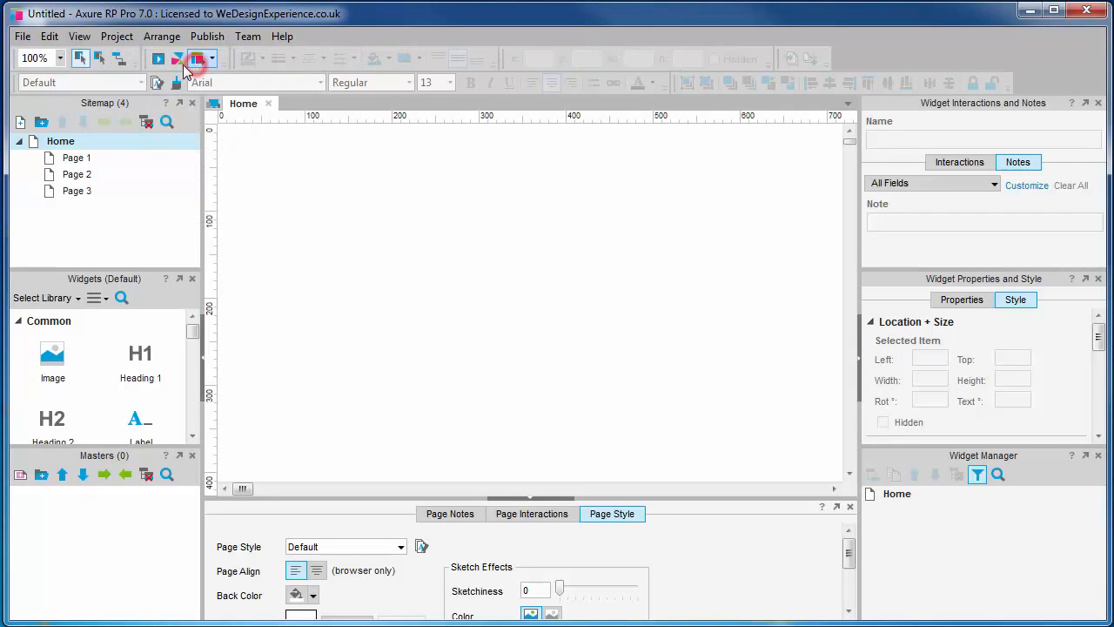
{"action": "right_click", "coordinate": [144, 62]}
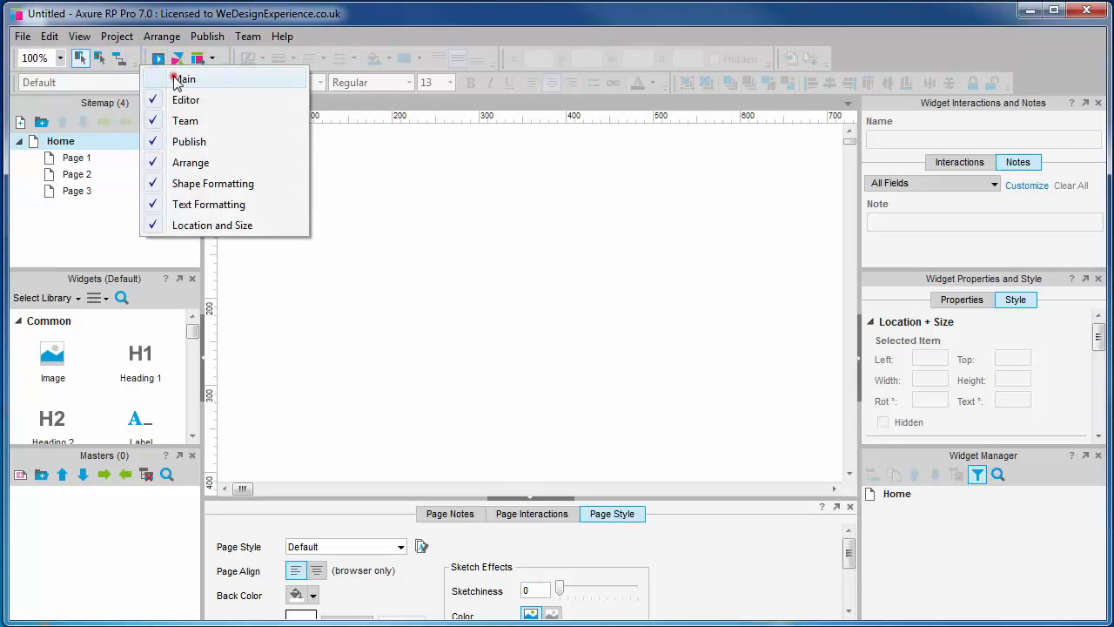
{"action": "left_click", "coordinate": [185, 78]}
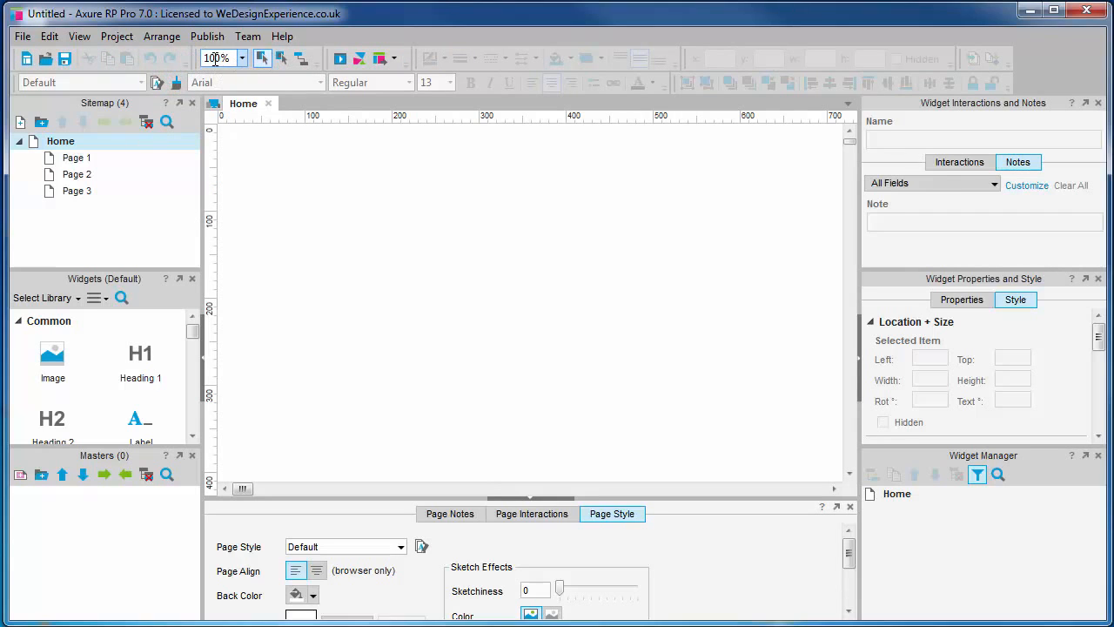
{"action": "left_click_drag", "start_coordinate": [198, 61], "coordinate": [196, 67]}
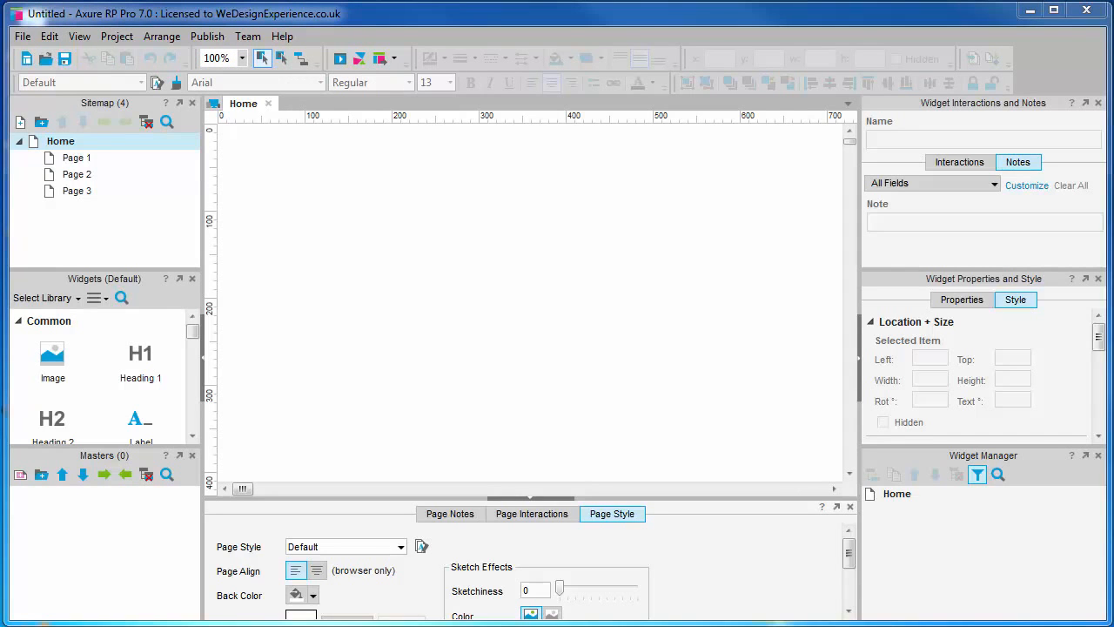
- Confirm Backup Settings with Enable Backups on at a 15 min interval
{"action": "left_click", "coordinate": [22, 35]}
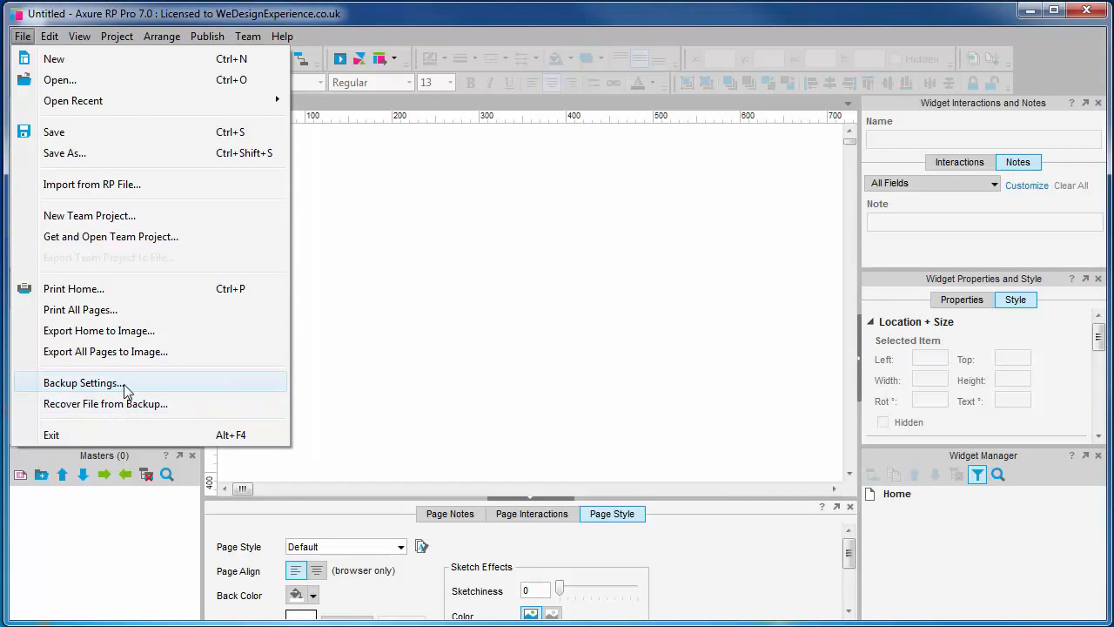
{"action": "left_click", "coordinate": [83, 383]}
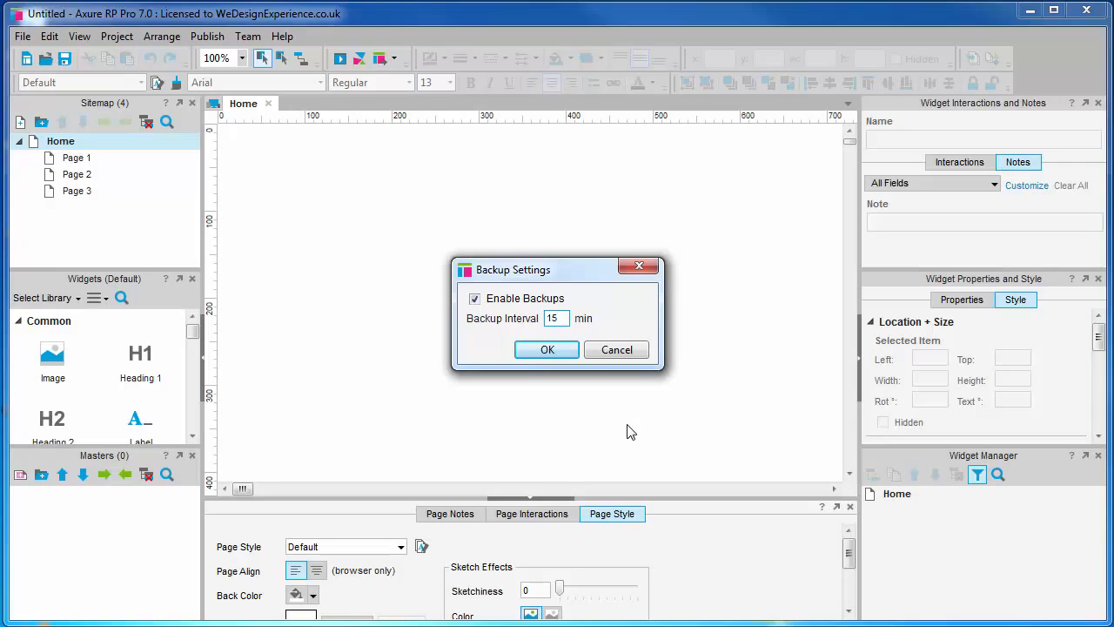
{"action": "left_click", "coordinate": [547, 350]}
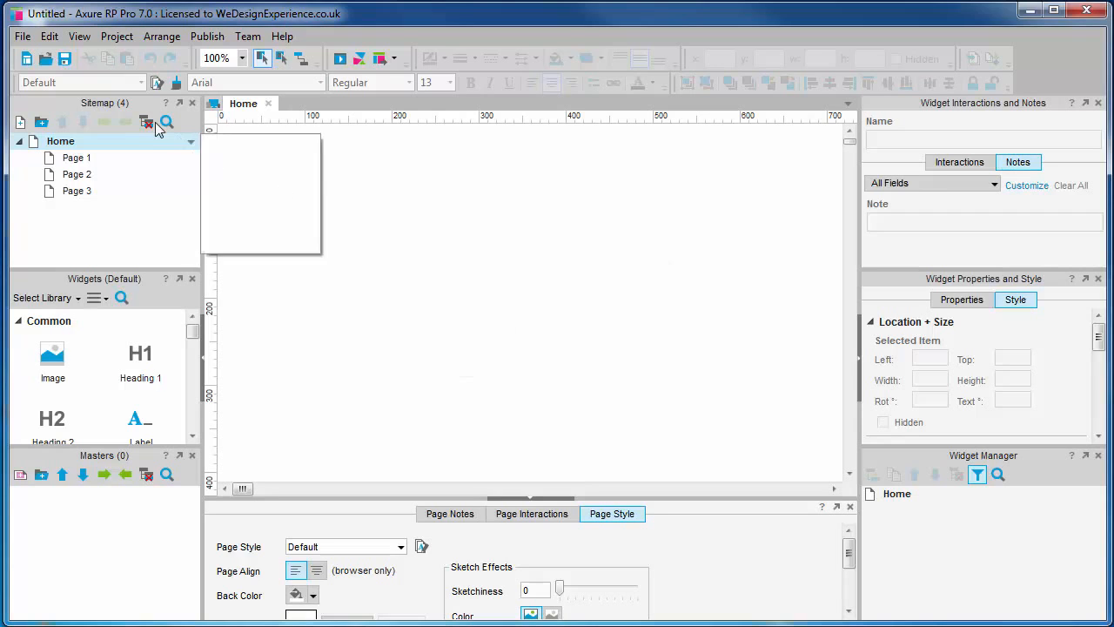
{"action": "left_click", "coordinate": [23, 37]}
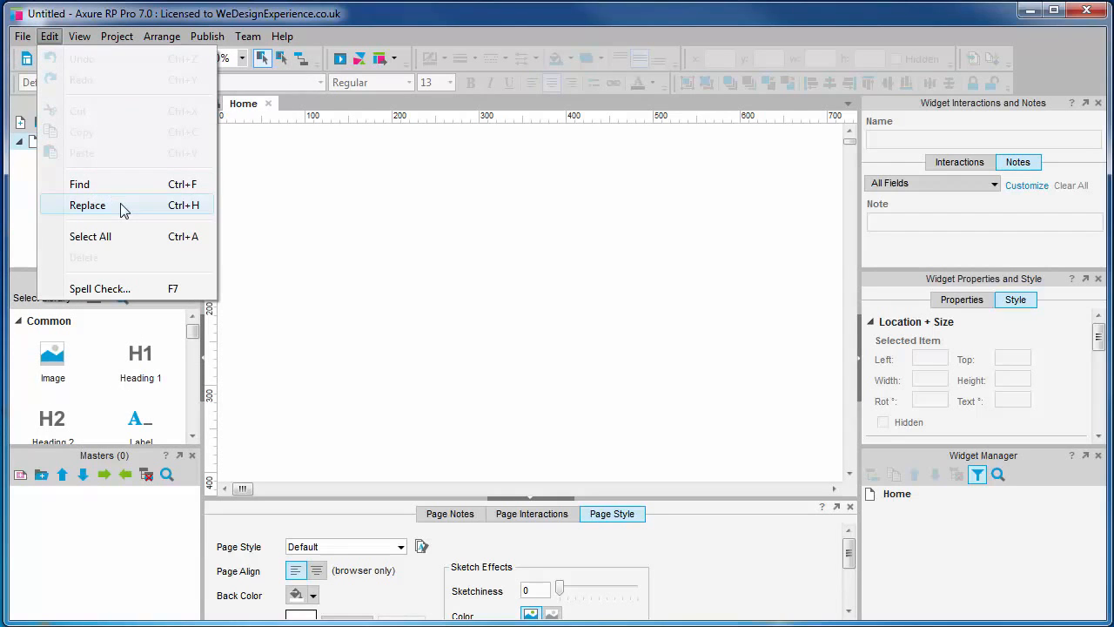
{"action": "left_click", "coordinate": [87, 205]}
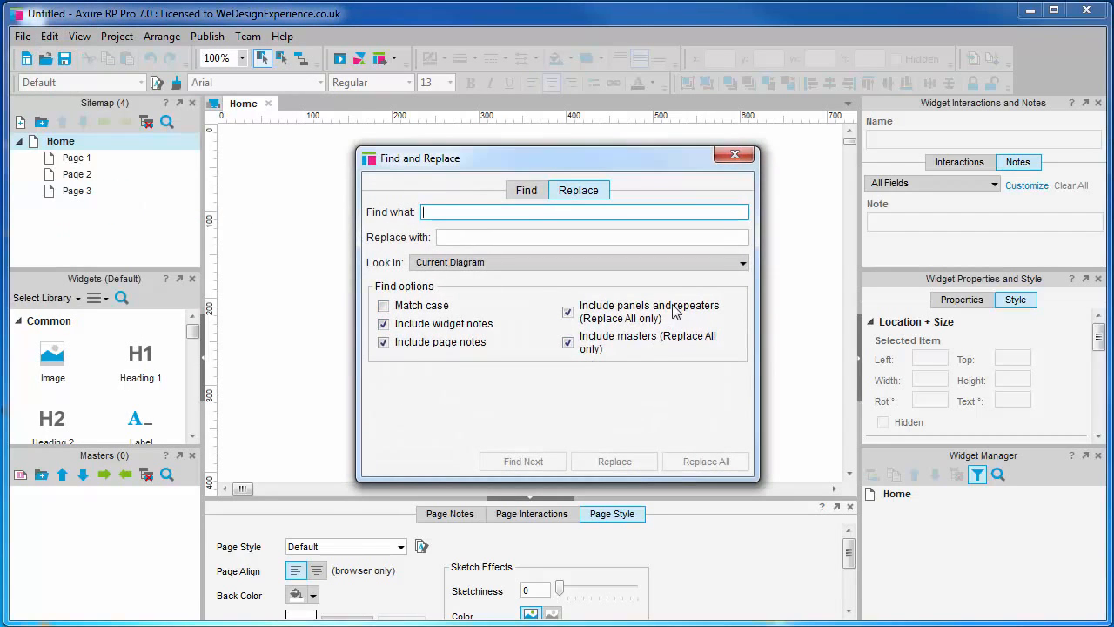
{"action": "left_click", "coordinate": [743, 263]}
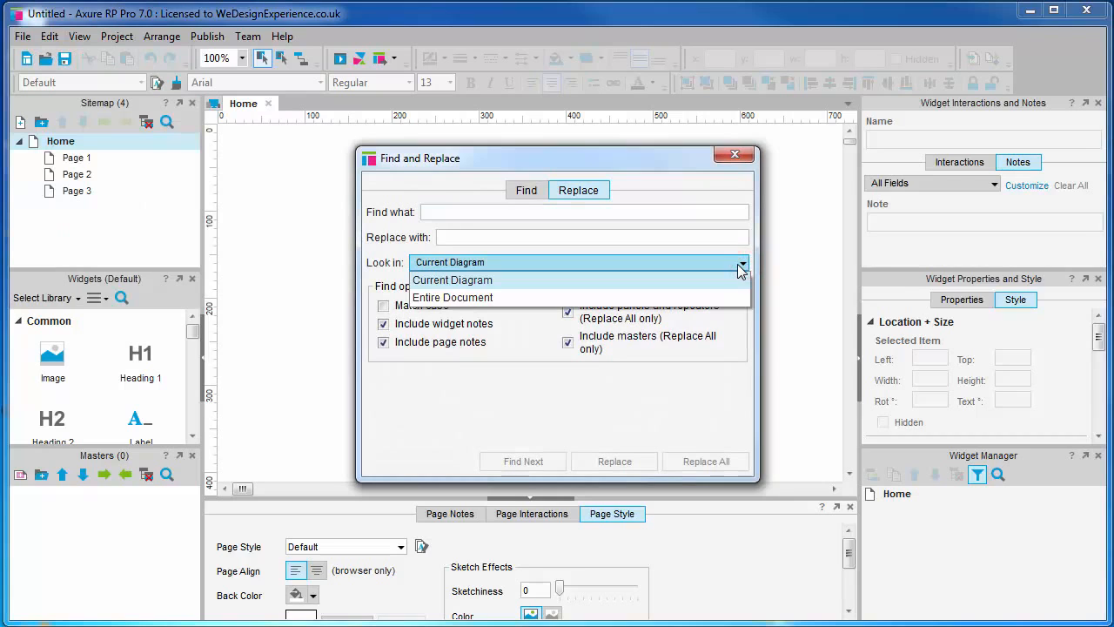
{"action": "left_click", "coordinate": [741, 265]}
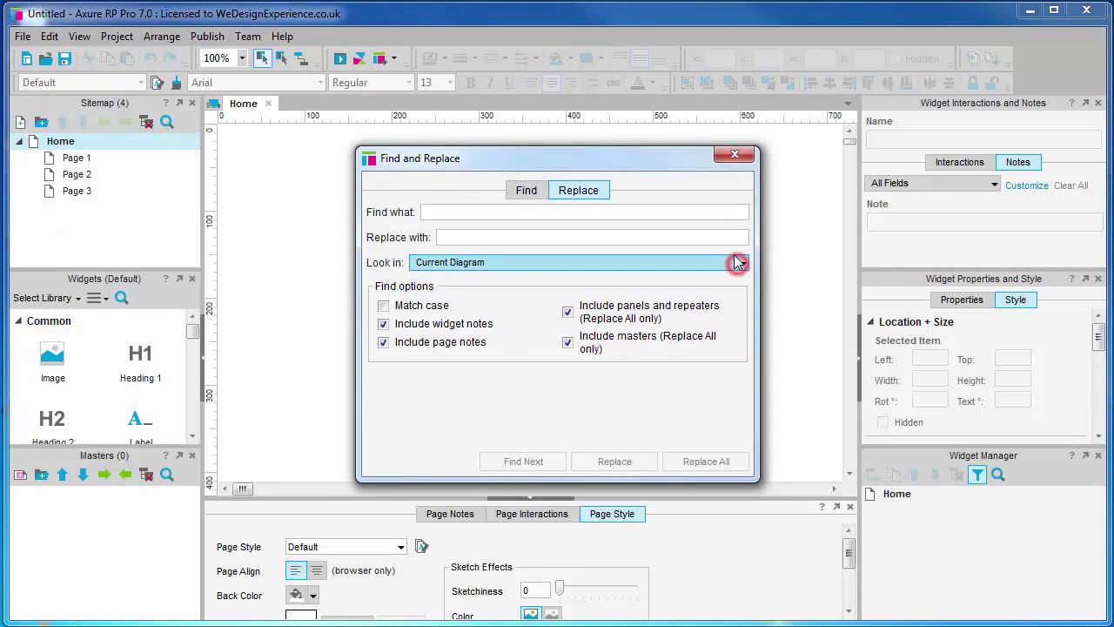
{"action": "left_click", "coordinate": [742, 160]}
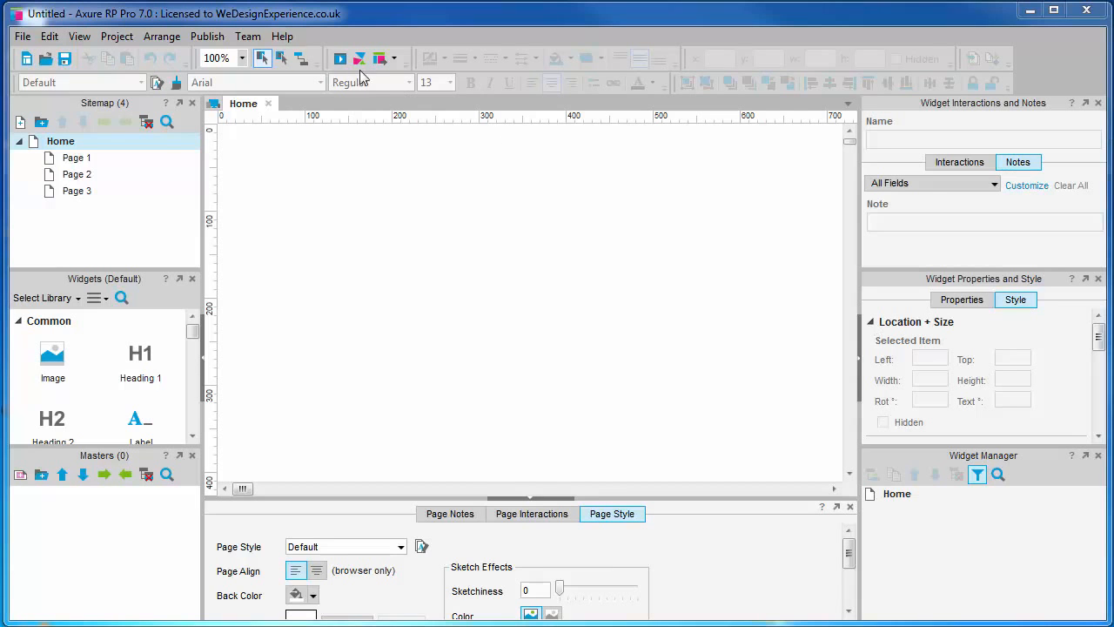
{"action": "left_click", "coordinate": [116, 36]}
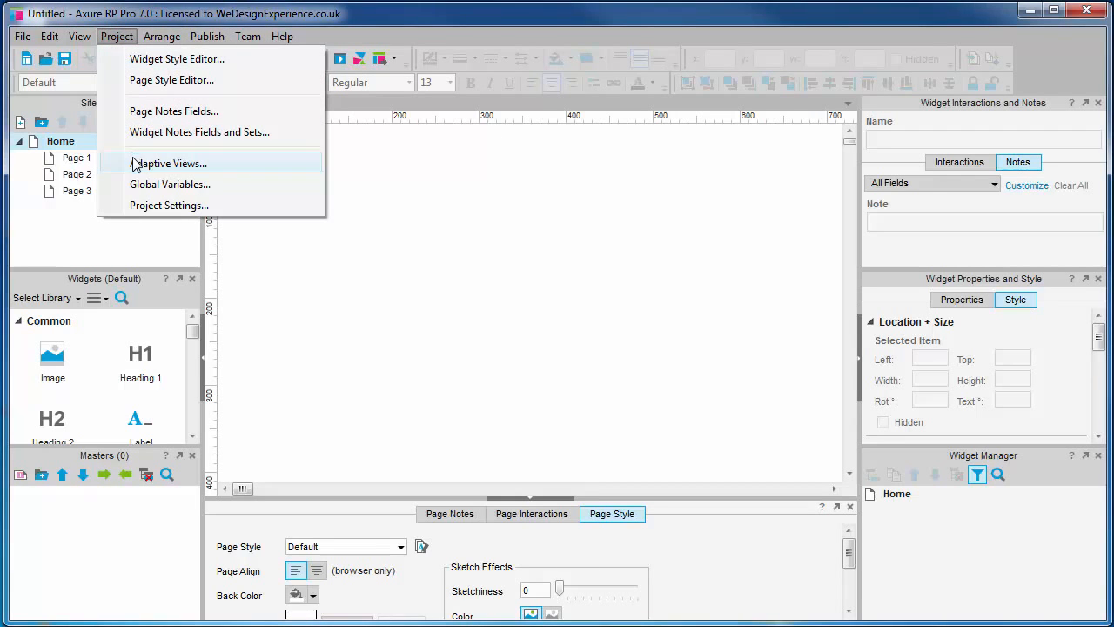
{"action": "left_click", "coordinate": [169, 205]}
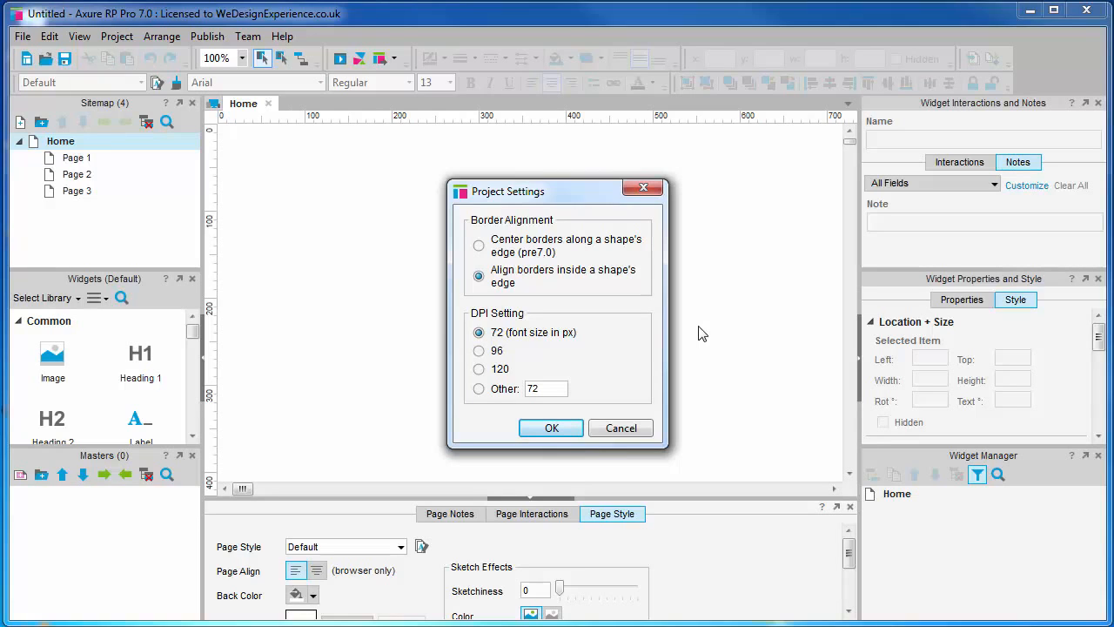
{"action": "left_click", "coordinate": [479, 244]}
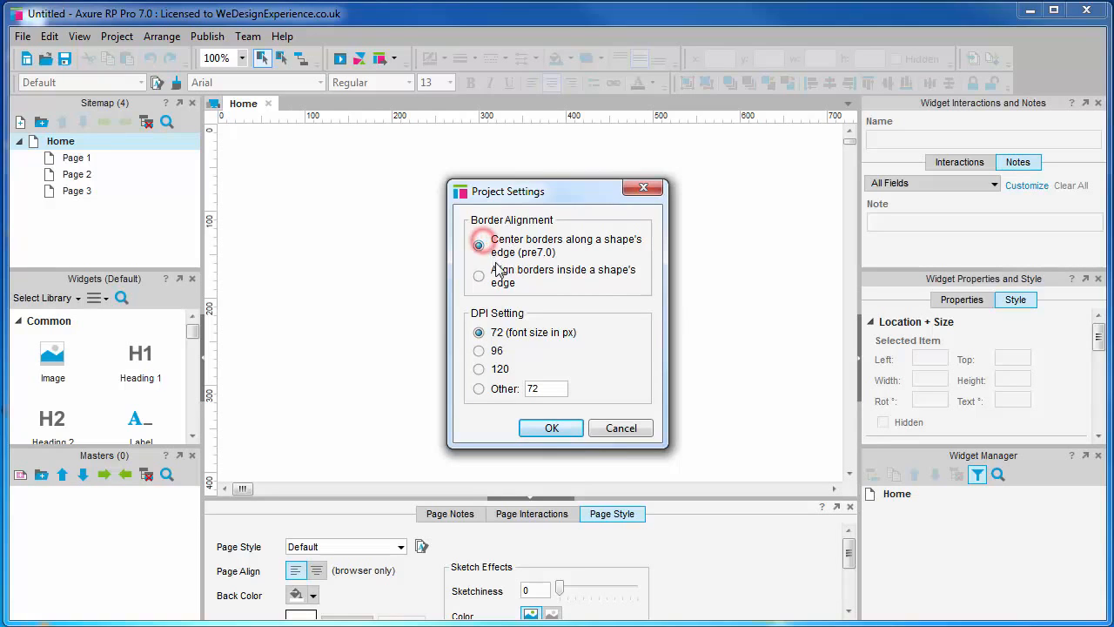
{"action": "left_click", "coordinate": [479, 276]}
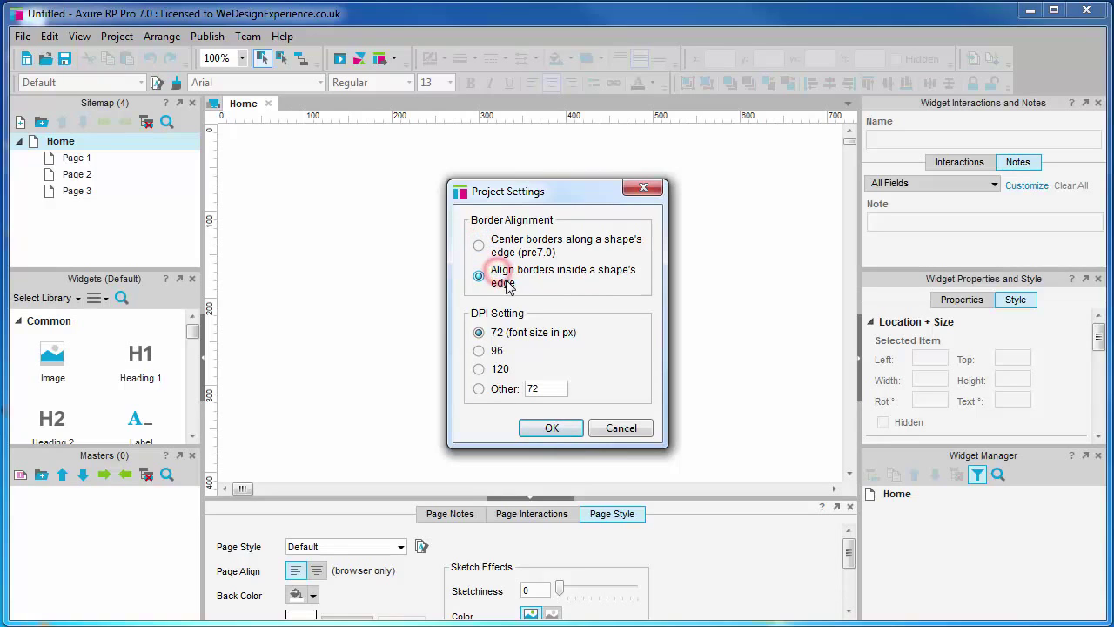
{"action": "left_click", "coordinate": [615, 428]}
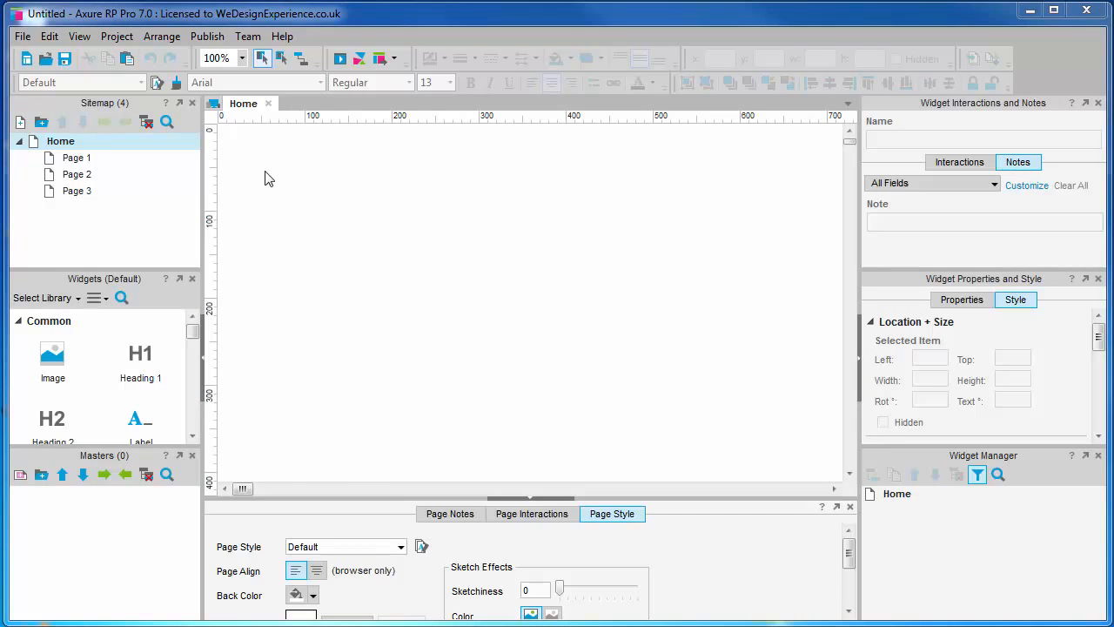
{"action": "left_click", "coordinate": [162, 36]}
{"action": "mouse_move", "coordinate": [209, 278]}
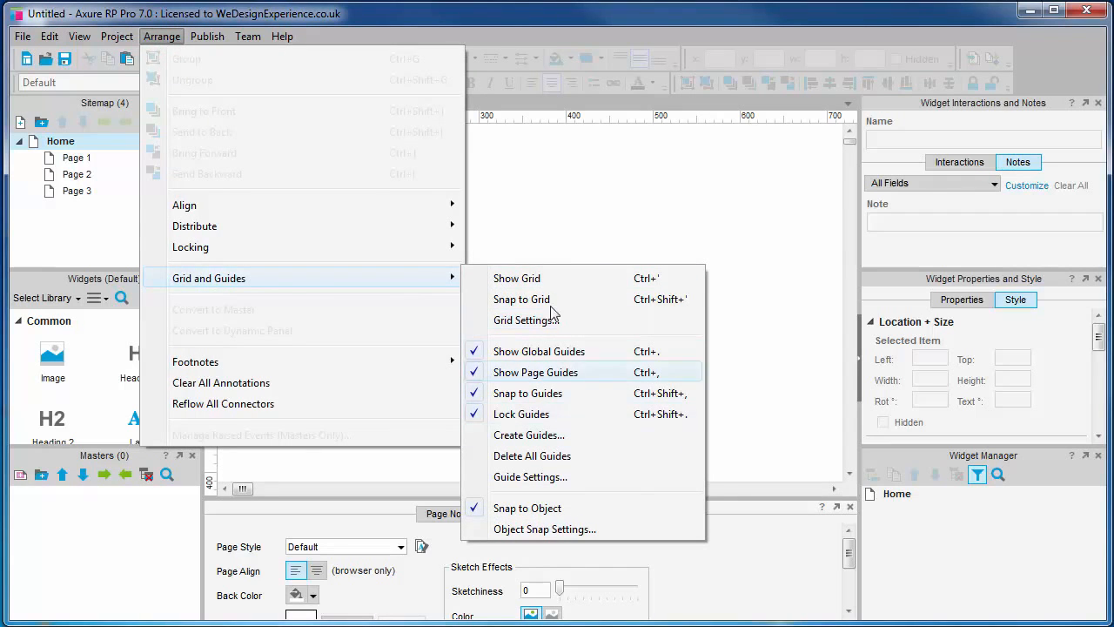
{"action": "left_click", "coordinate": [540, 231]}
{"action": "right_click", "coordinate": [540, 231]}
{"action": "mouse_move", "coordinate": [608, 366]}
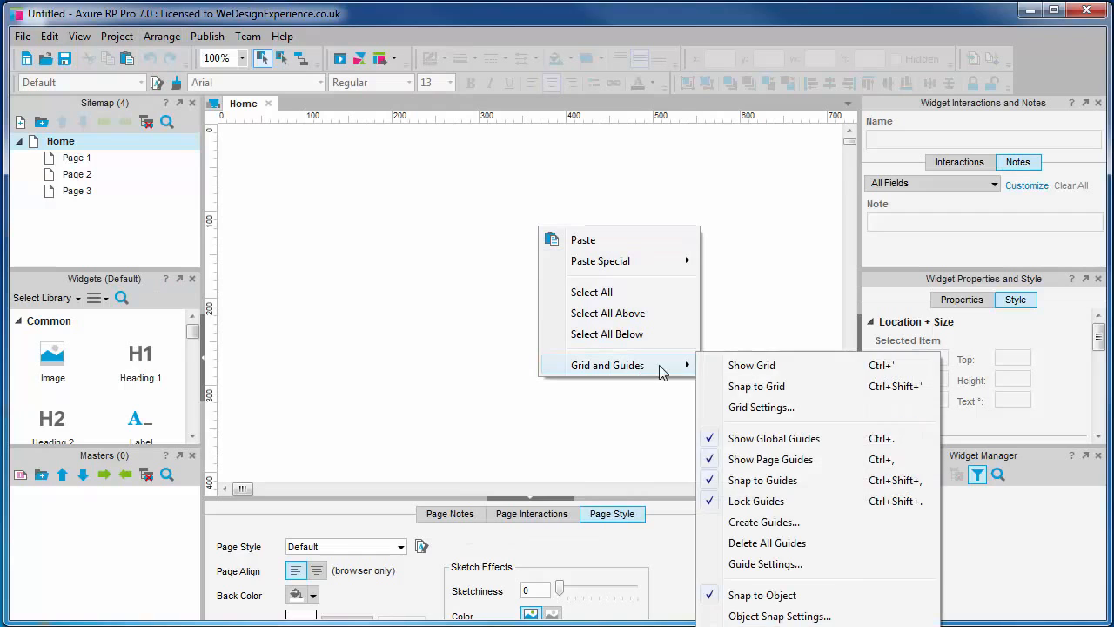
{"action": "left_click", "coordinate": [764, 522]}
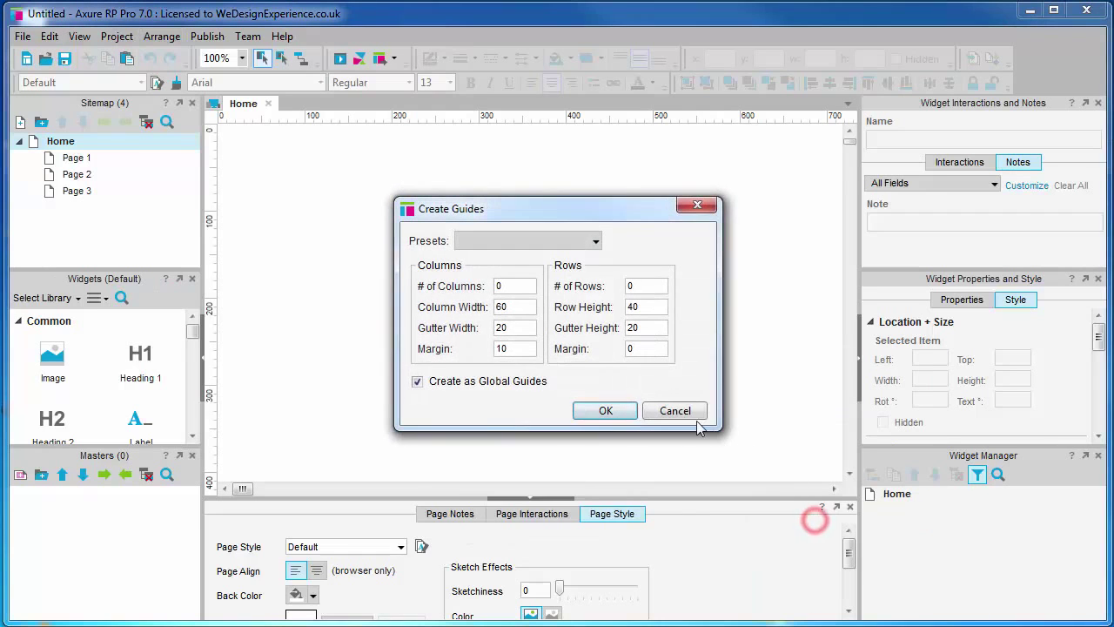
{"action": "left_click", "coordinate": [594, 242]}
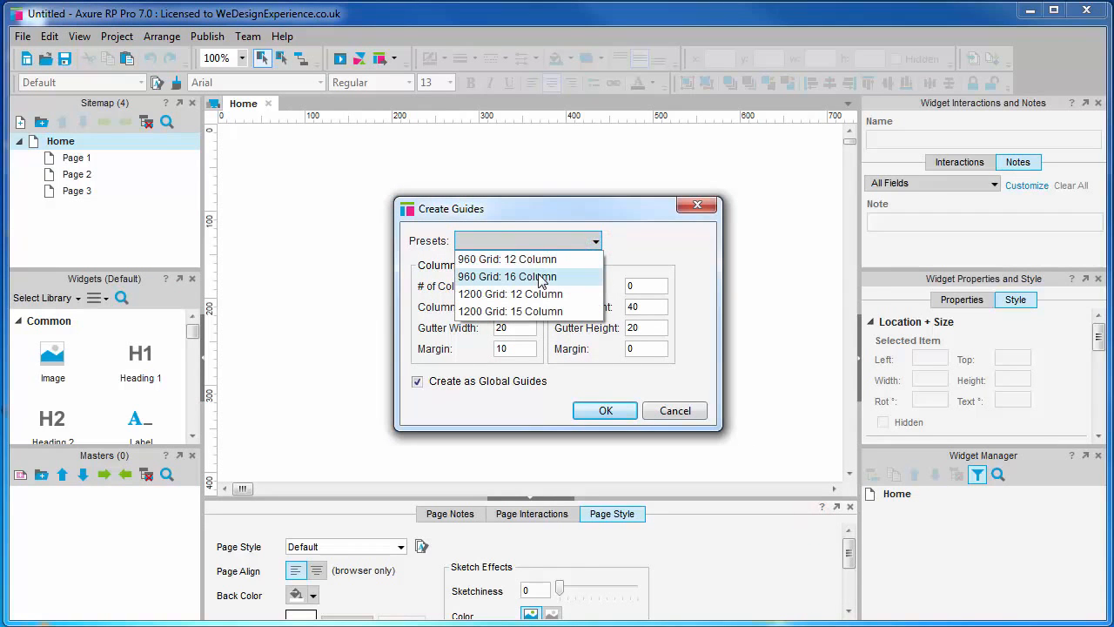
{"action": "left_click", "coordinate": [595, 241]}
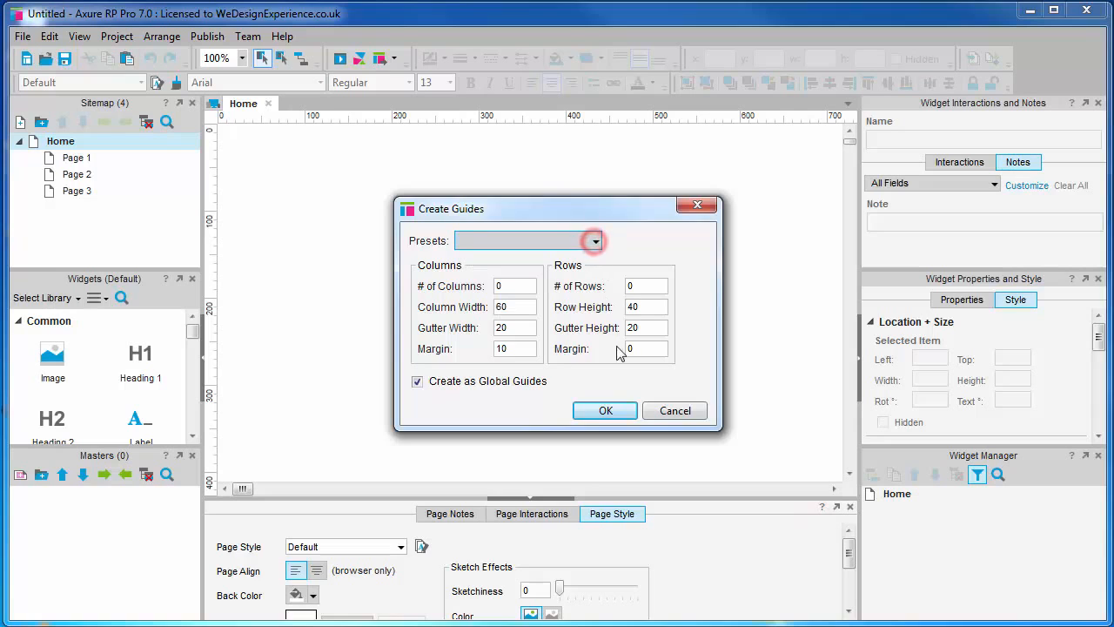
{"action": "left_click", "coordinate": [651, 416]}
{"action": "right_click", "coordinate": [458, 218]}
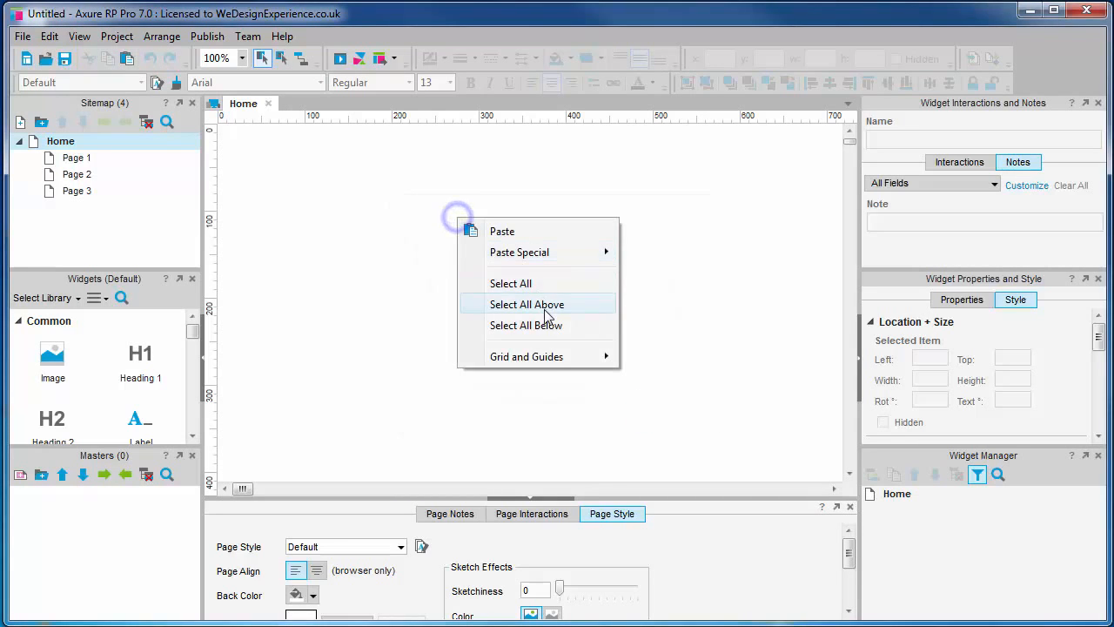
{"action": "mouse_move", "coordinate": [527, 356]}
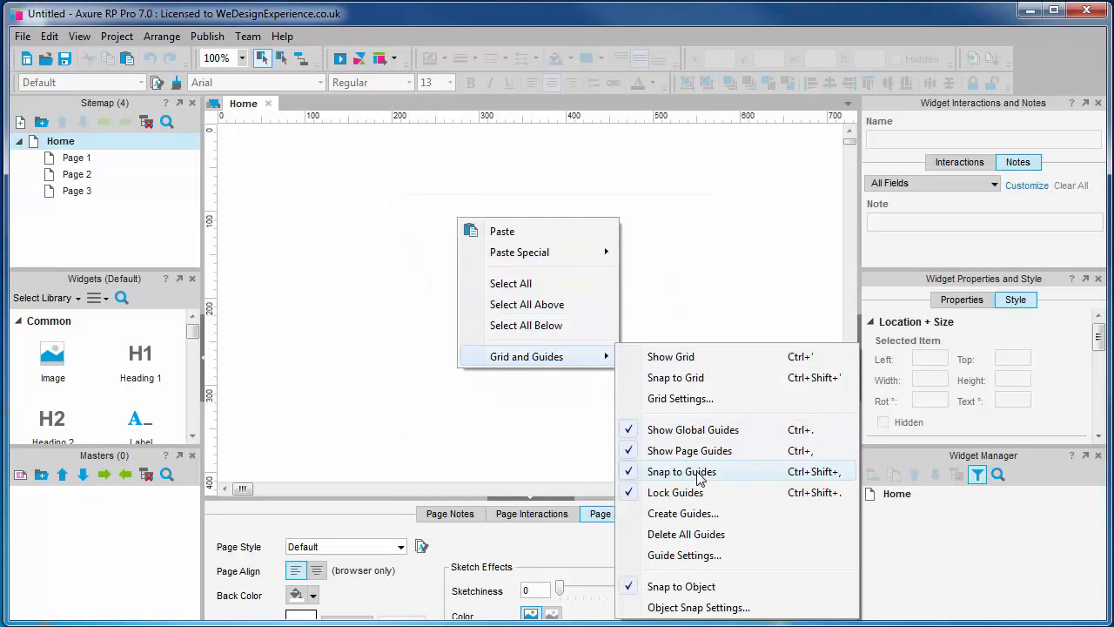
{"action": "left_click", "coordinate": [714, 274]}
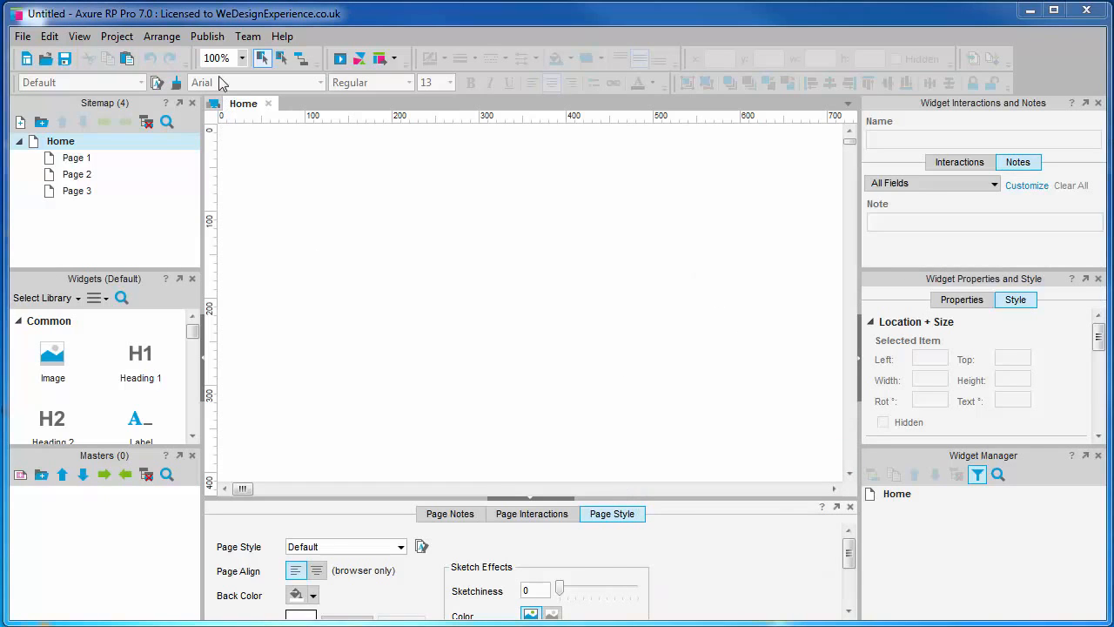
{"action": "left_click", "coordinate": [215, 41]}
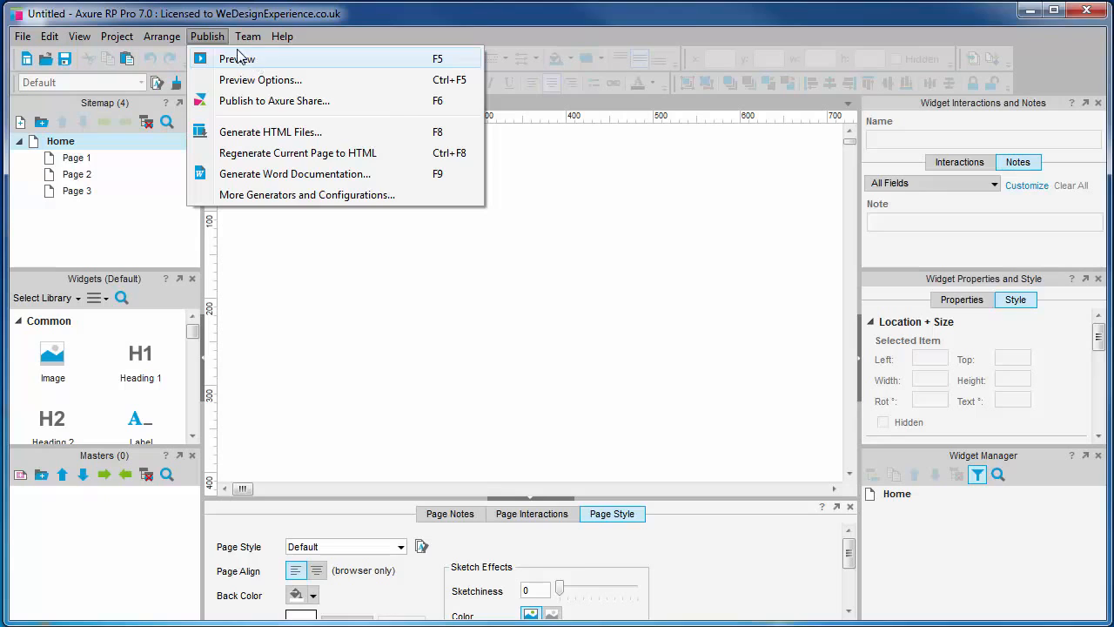
{"action": "left_click", "coordinate": [207, 35]}
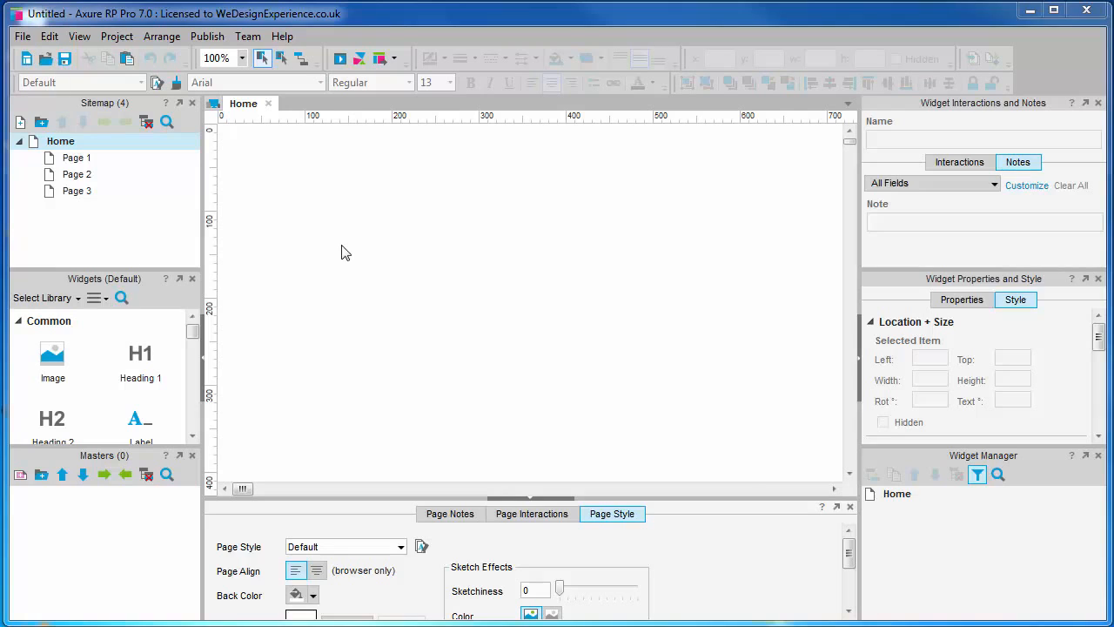
{"action": "left_click", "coordinate": [283, 39]}
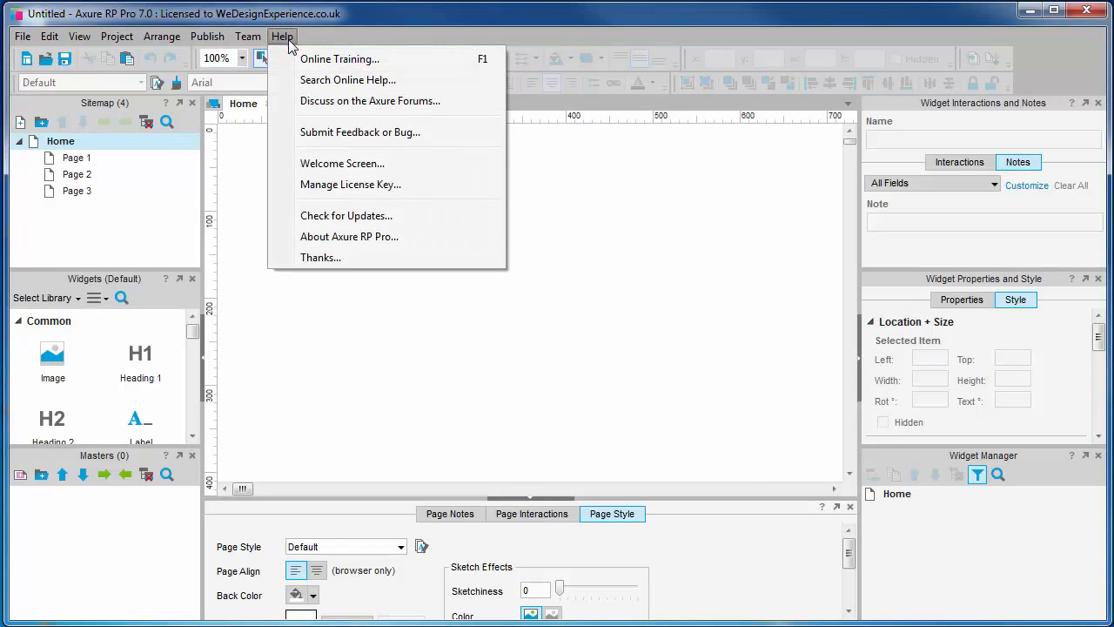
{"action": "left_click", "coordinate": [304, 61]}
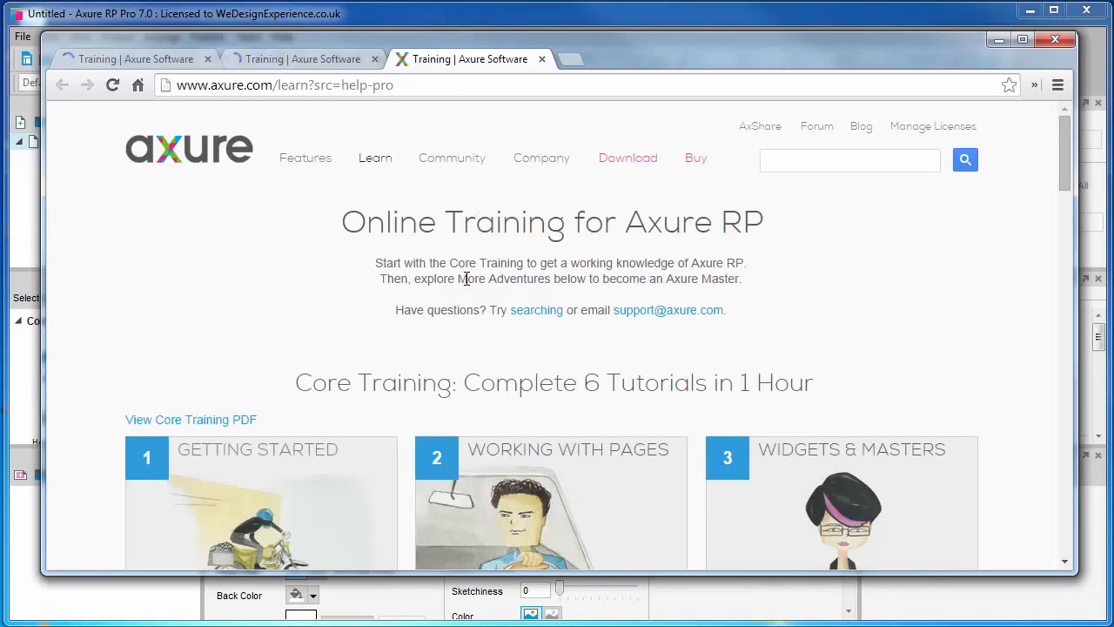
{"action": "scroll", "coordinate": [512, 365], "scroll_direction": "down", "scroll_amount": 3}
{"action": "scroll", "coordinate": [512, 365], "scroll_direction": "down", "scroll_amount": 3}
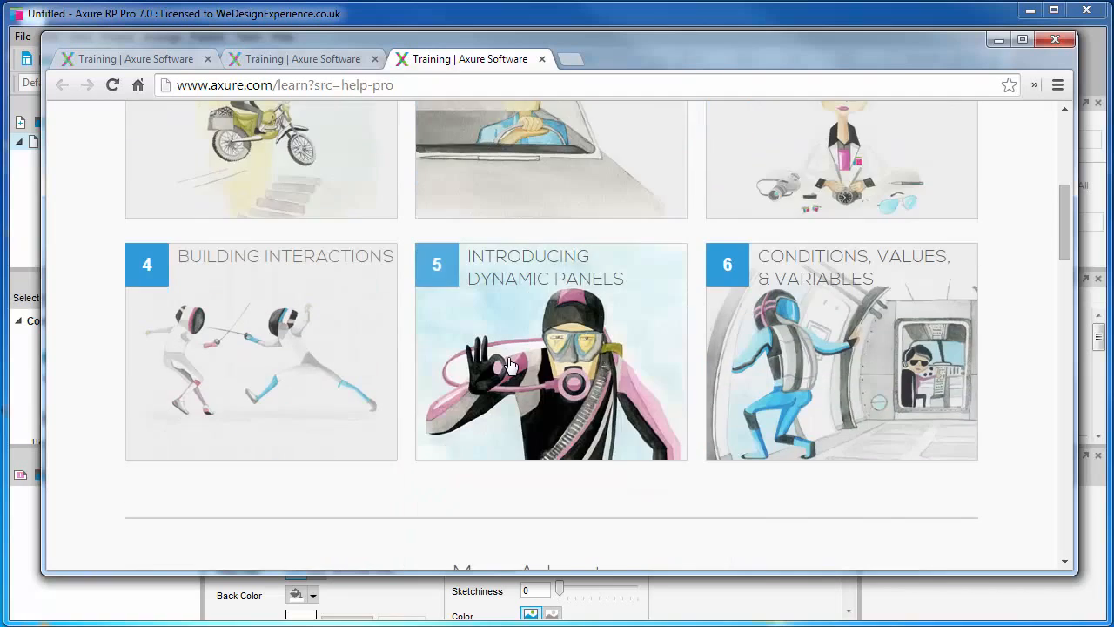
{"action": "scroll", "coordinate": [511, 365], "scroll_direction": "down", "scroll_amount": 3}
{"action": "scroll", "coordinate": [512, 365], "scroll_direction": "up", "scroll_amount": 5}
{"action": "scroll", "coordinate": [512, 364], "scroll_direction": "up", "scroll_amount": 5}
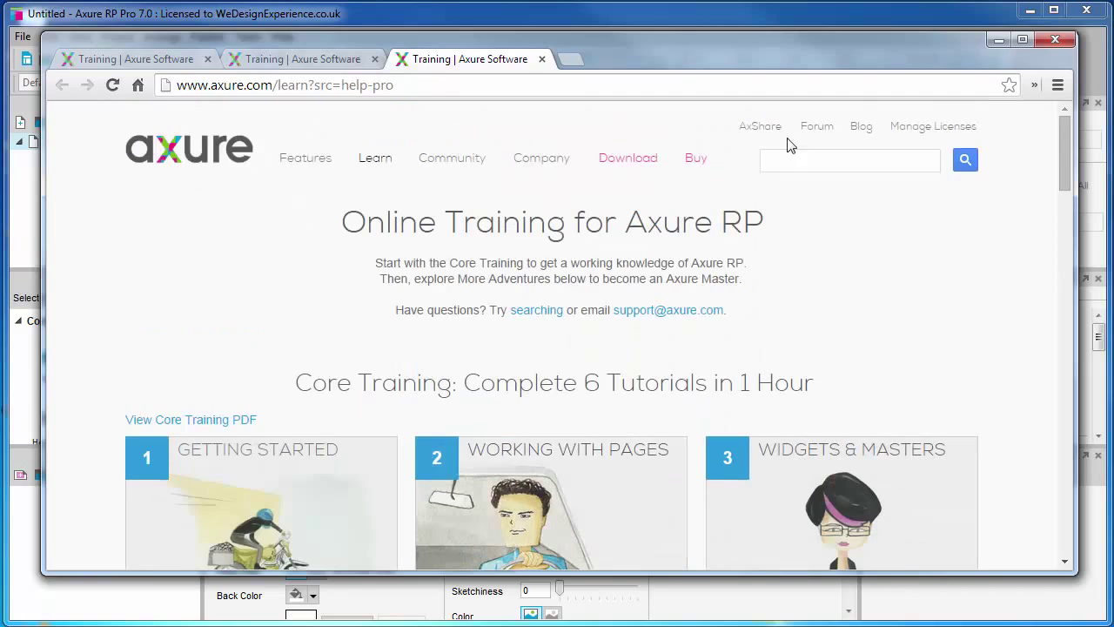
{"action": "left_click", "coordinate": [1050, 41]}
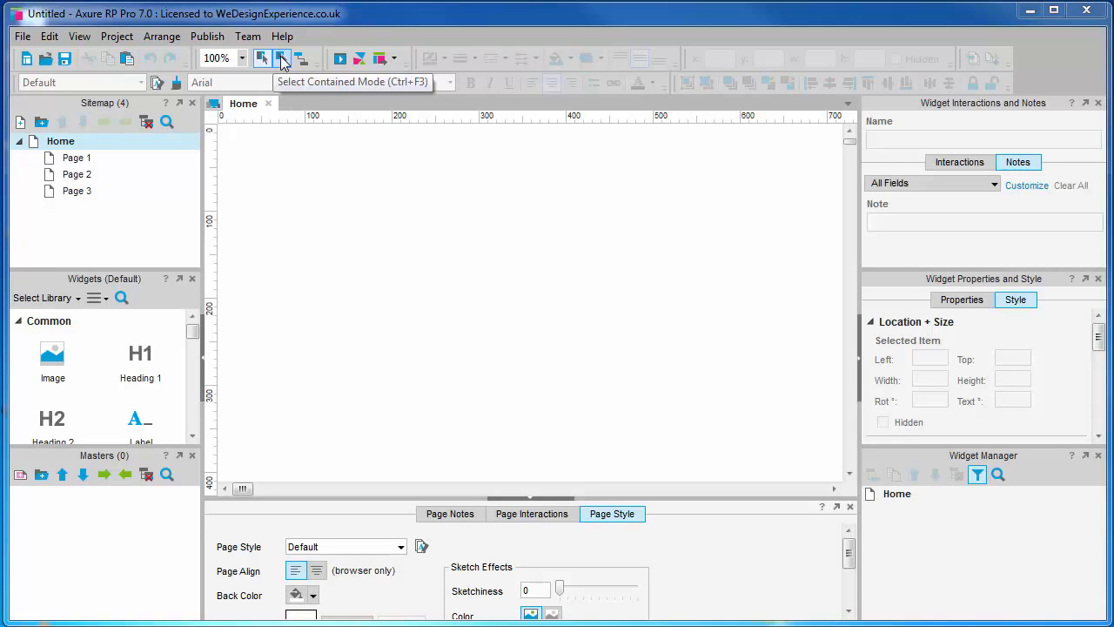
- Switch to Select Contained Mode so only fully enclosed widgets get selected
{"action": "left_click", "coordinate": [283, 60]}
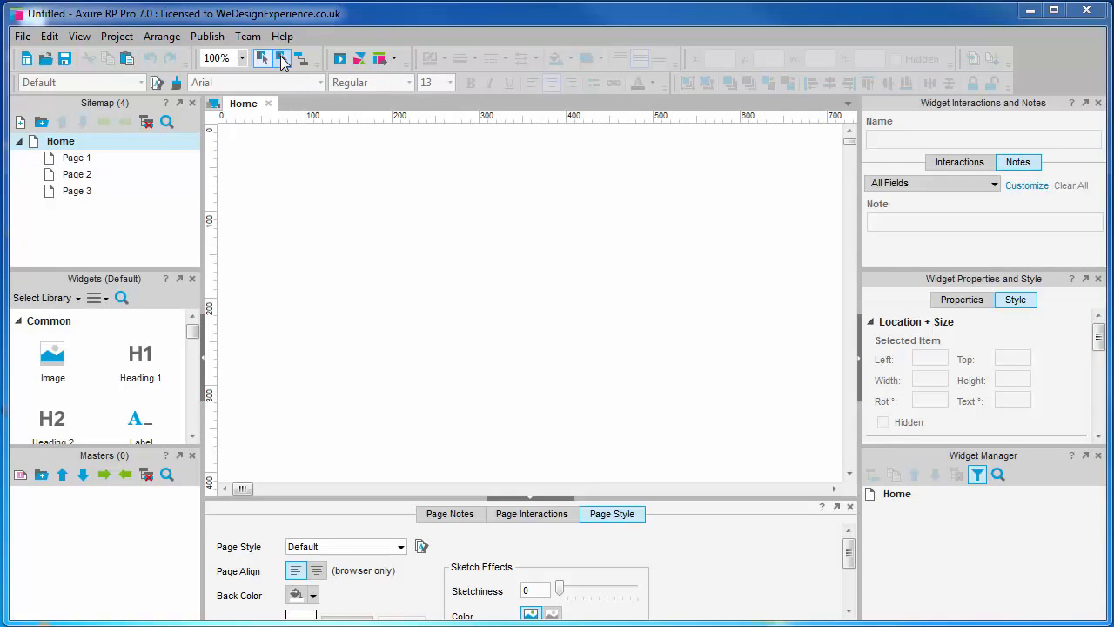